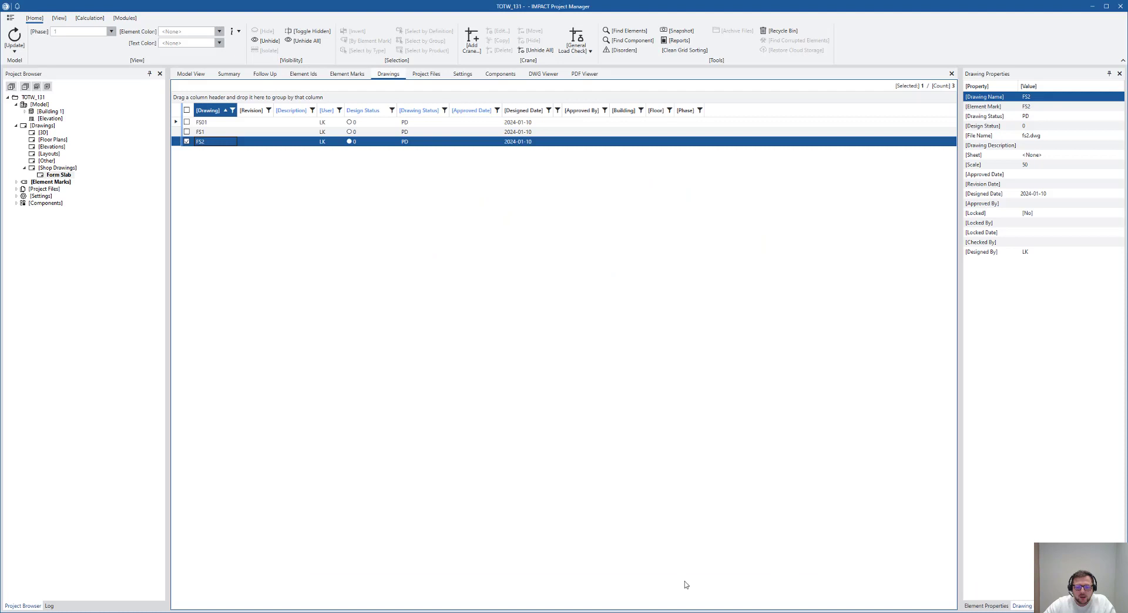
Open FS2.dwg to show the 7519 by 2400 slab plan with its reinforcement mesh and dimensions
double_click(201, 143)
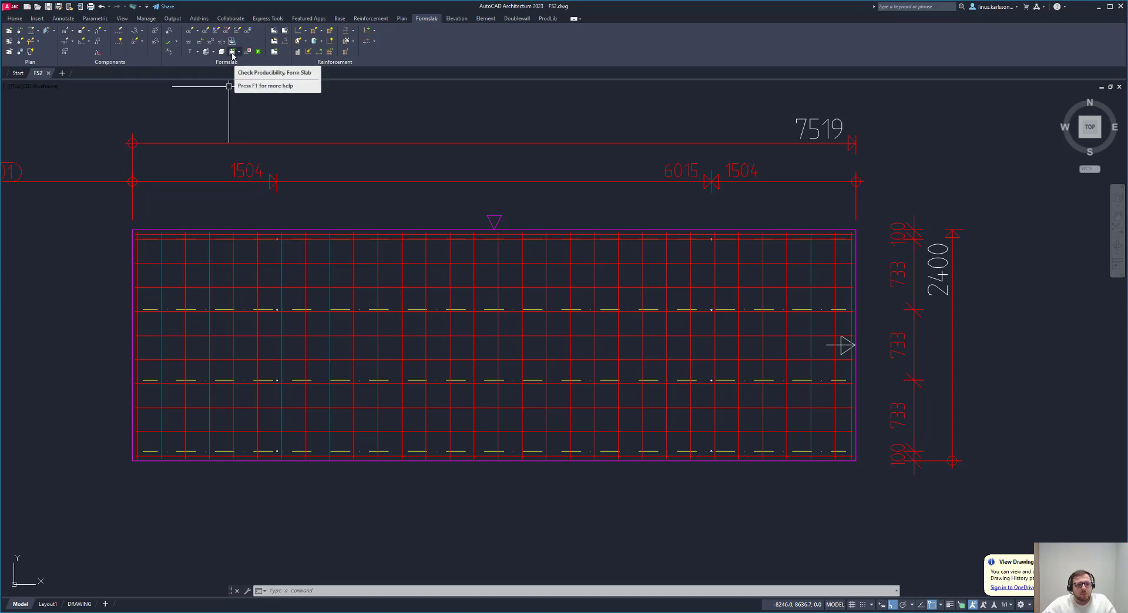
Run the Form Slab producibility check and view the errors for the 42 failed bars
click(233, 54)
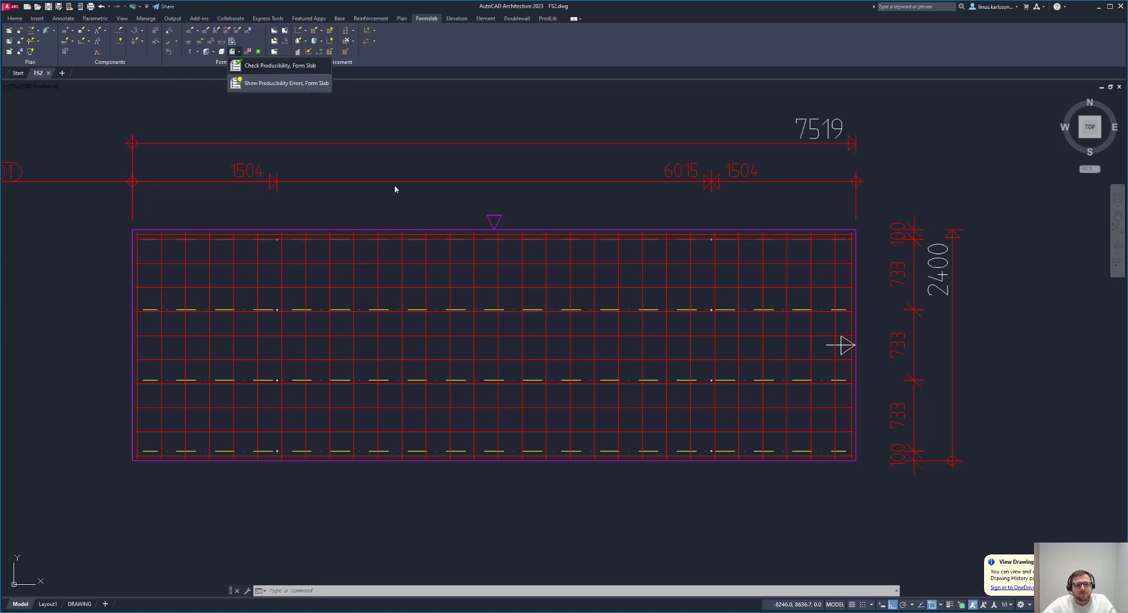
click(275, 67)
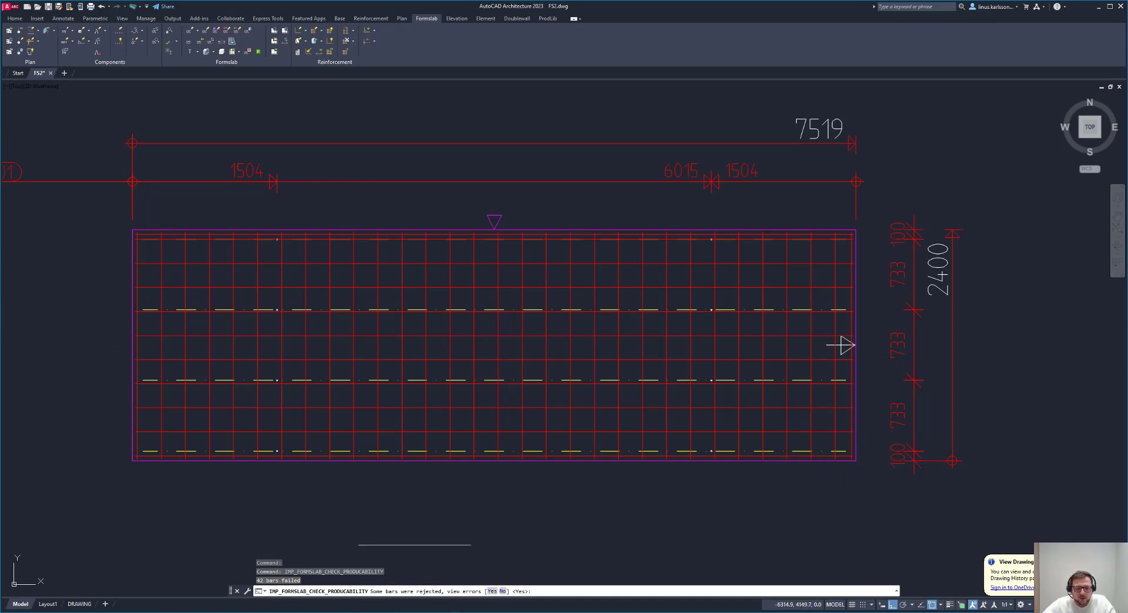
click(491, 592)
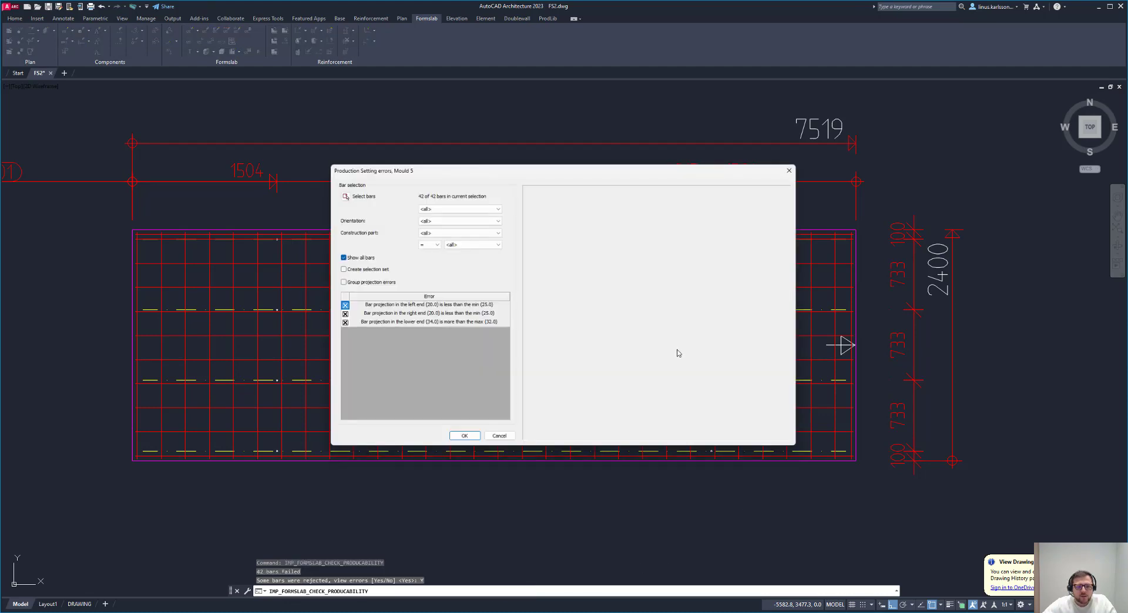
Move the Production Setting errors dialog slightly down so the bar mesh preview is visible
drag(497, 171, 492, 190)
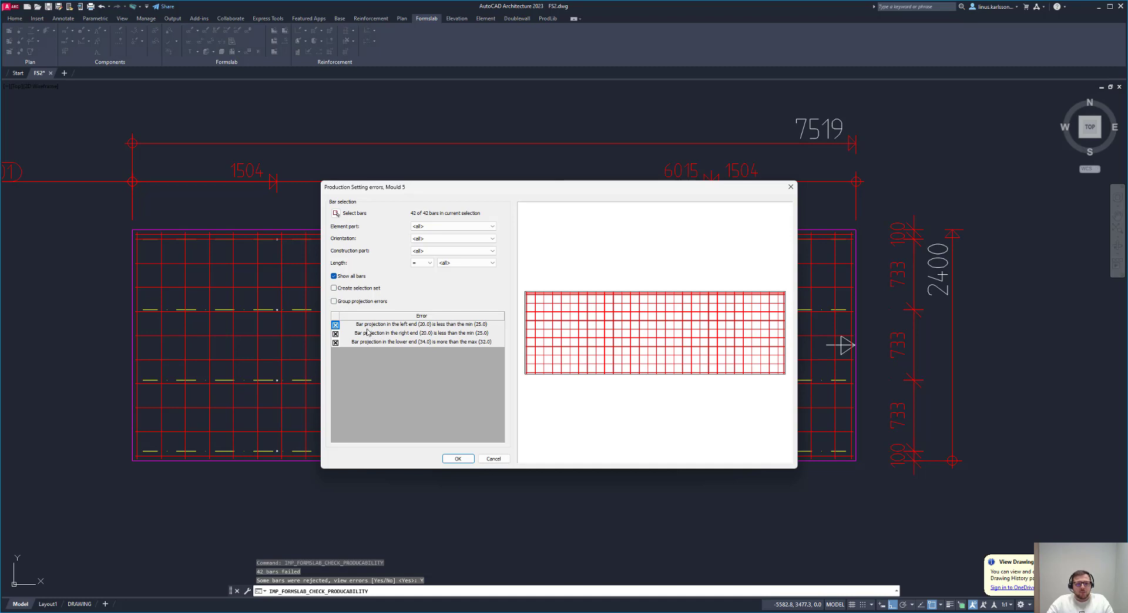
click(333, 302)
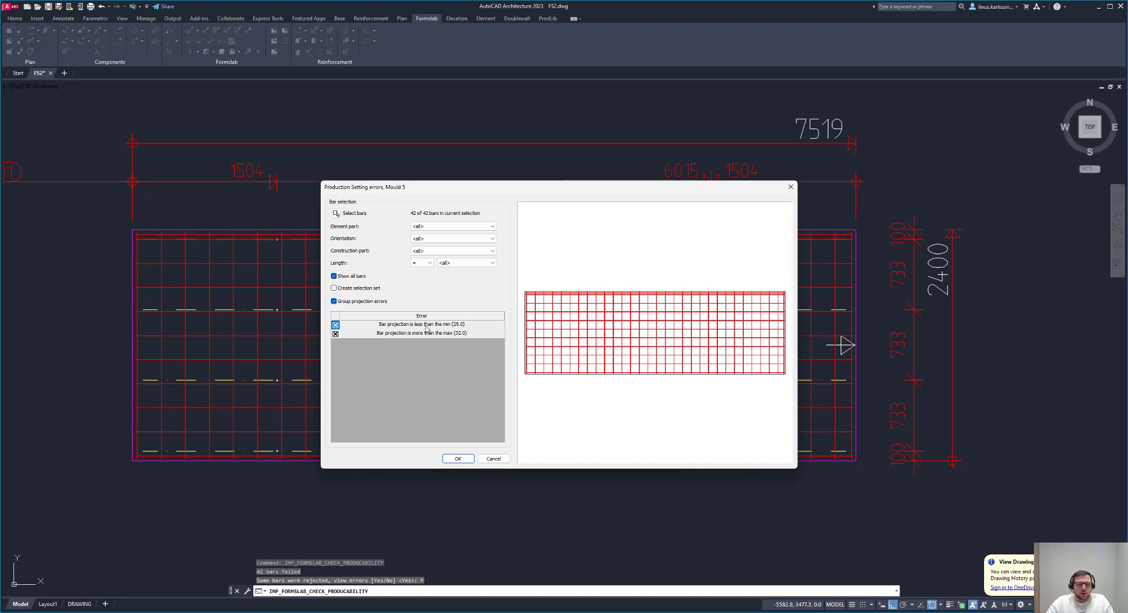
click(334, 302)
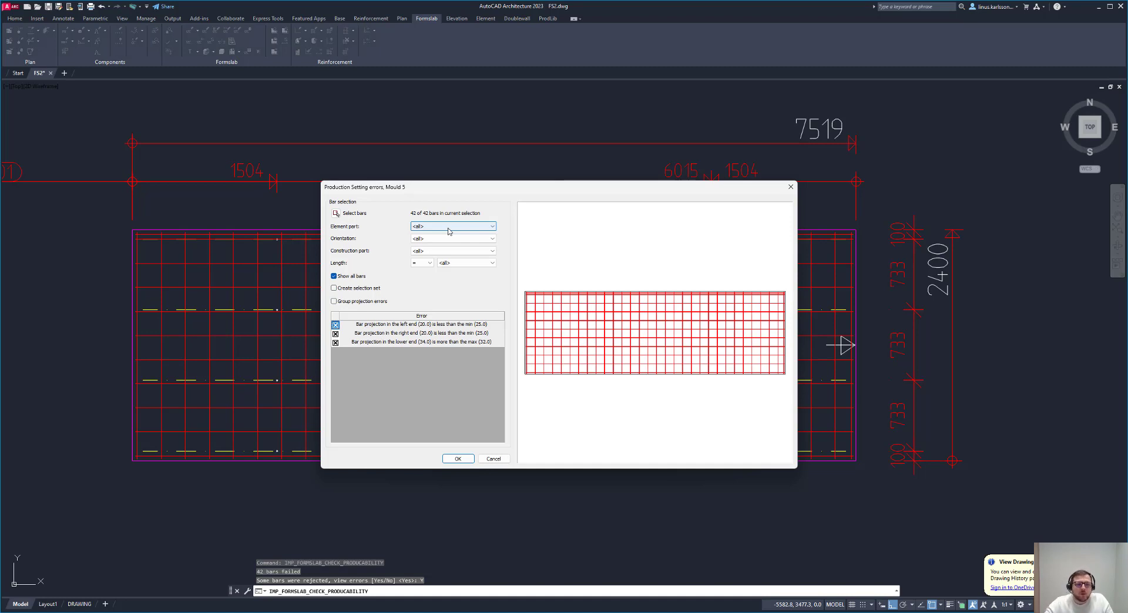
Filter the Mould 5 errors to Vertical orientation with an equals length comparison, leaving 31 secondary bars
key(Tab)
key(alt+Down)
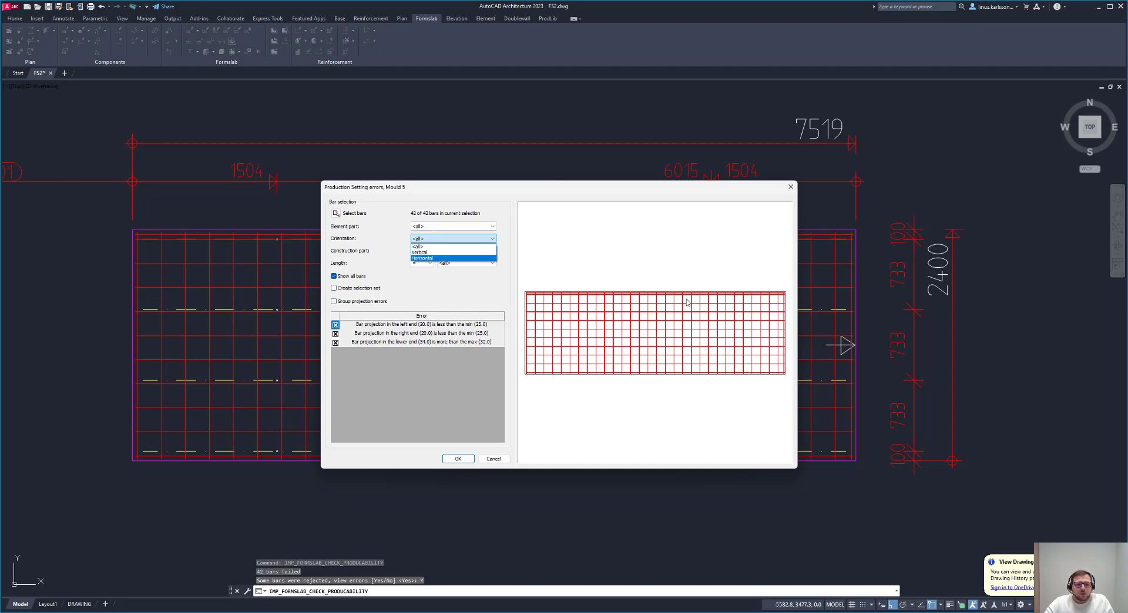
key(Escape)
key(Tab)
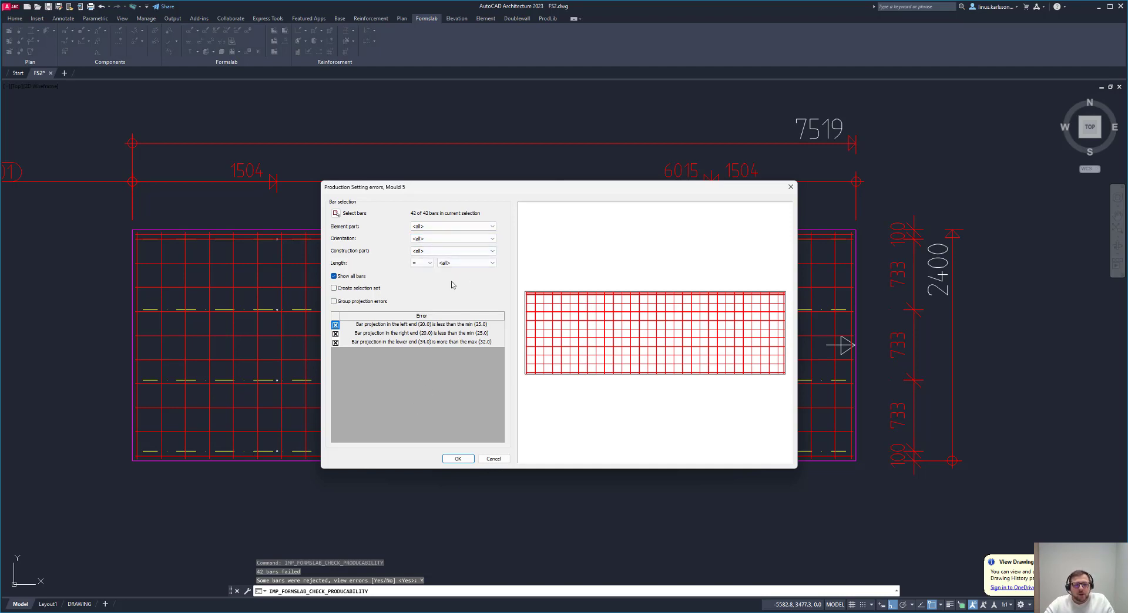
click(469, 239)
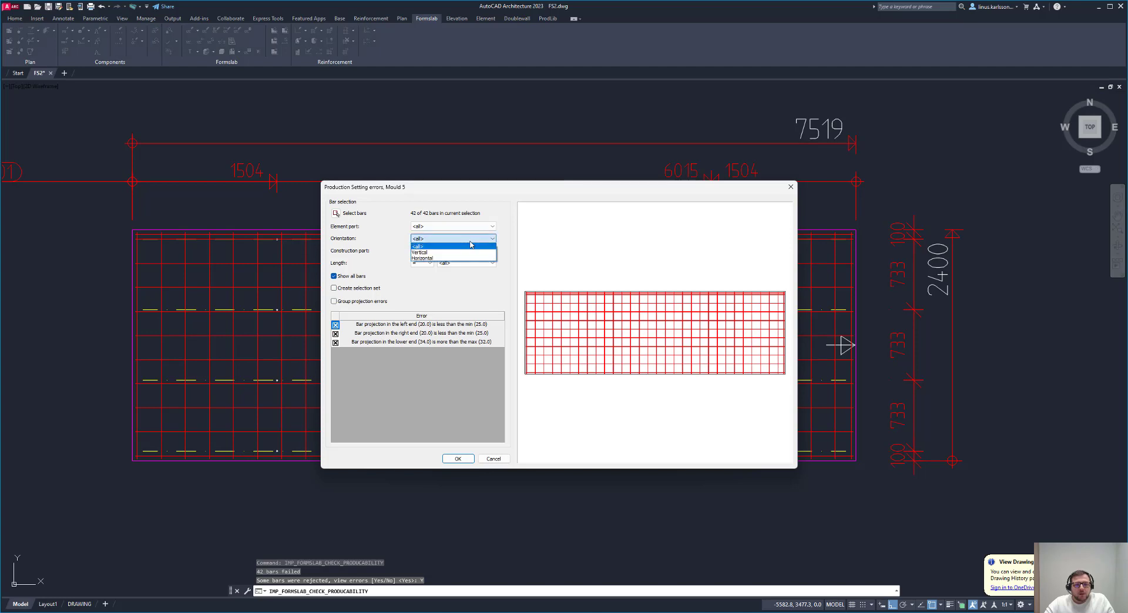
click(432, 253)
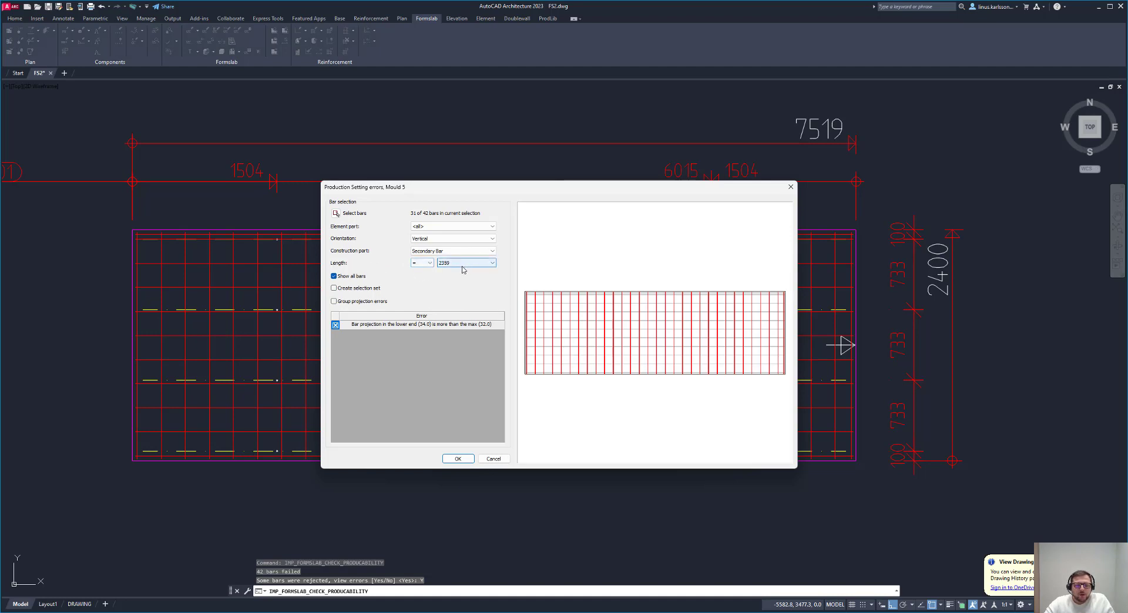
click(430, 264)
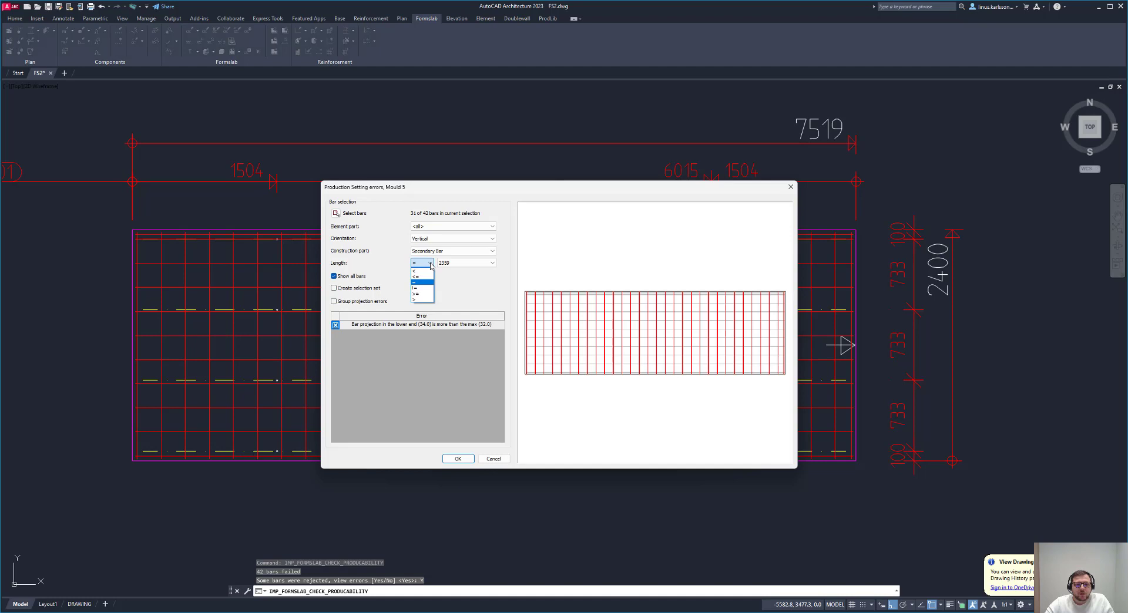
click(431, 308)
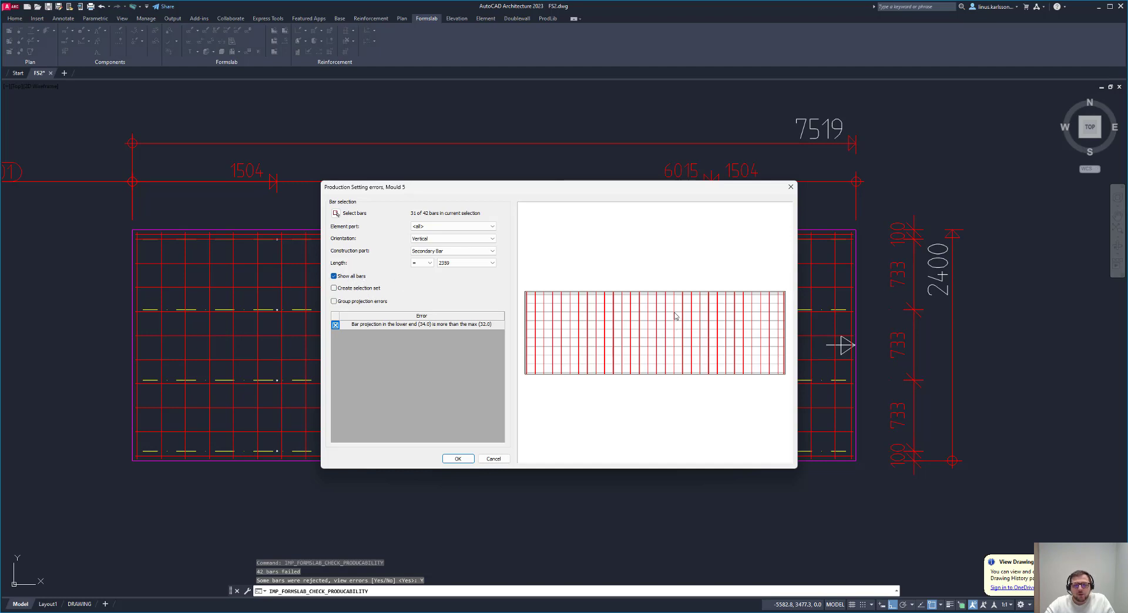
click(334, 277)
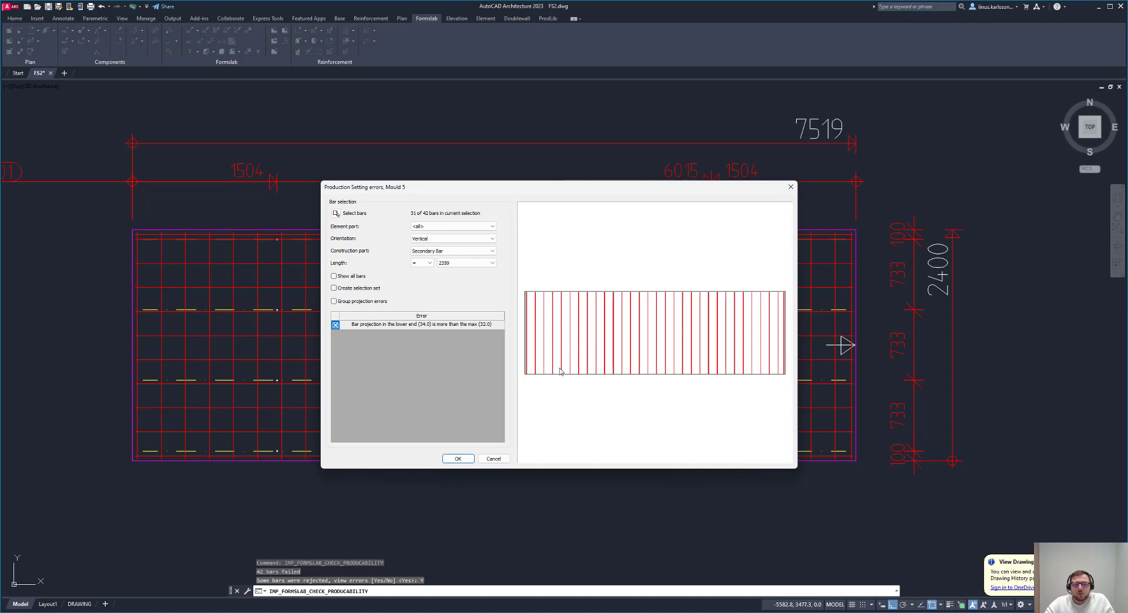
click(334, 277)
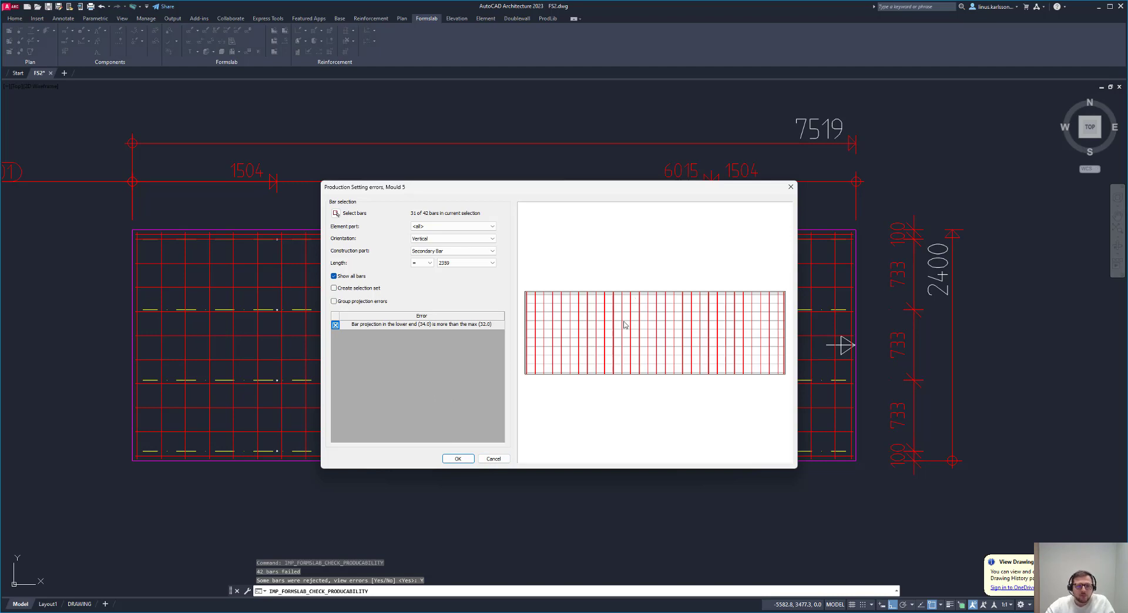
Select the filtered failing bars in the drawing and trim them to Maximum Bar Projection
click(334, 289)
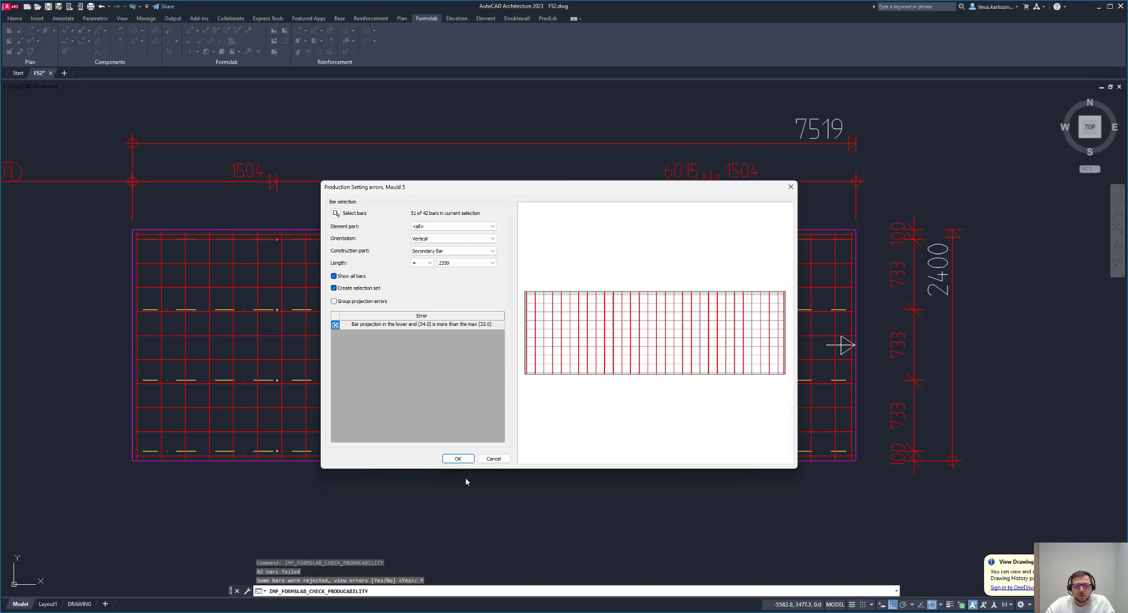
click(465, 458)
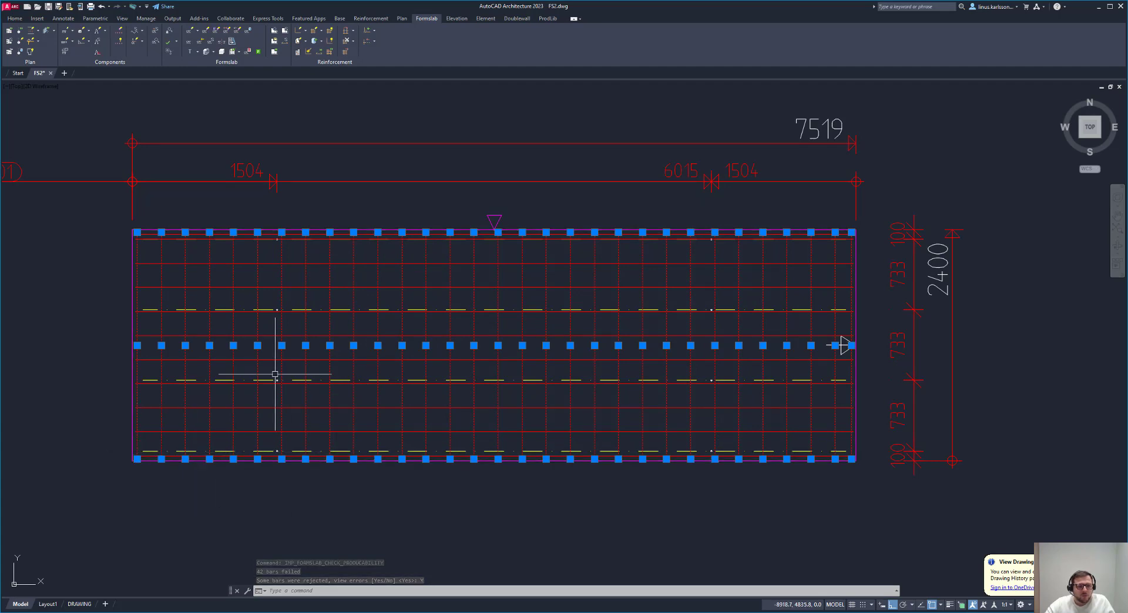
click(374, 44)
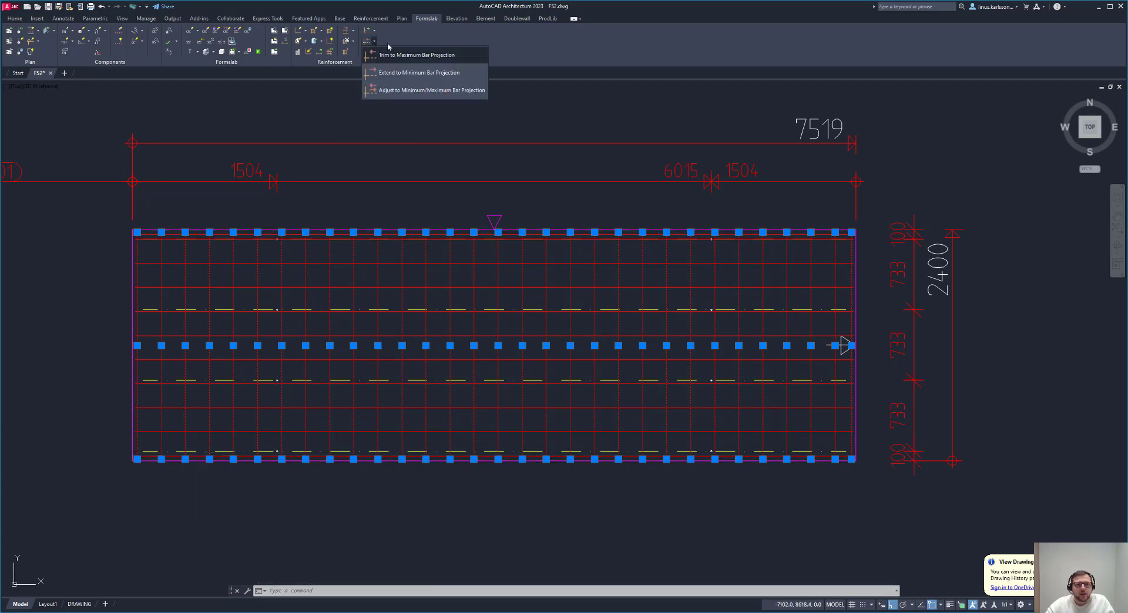
click(374, 41)
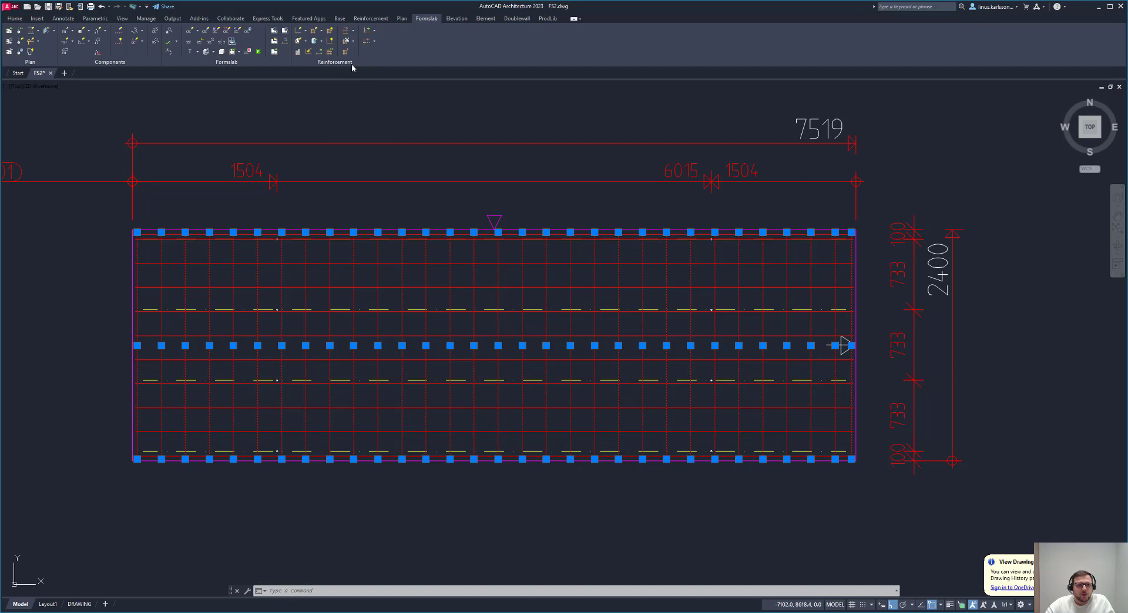
click(375, 41)
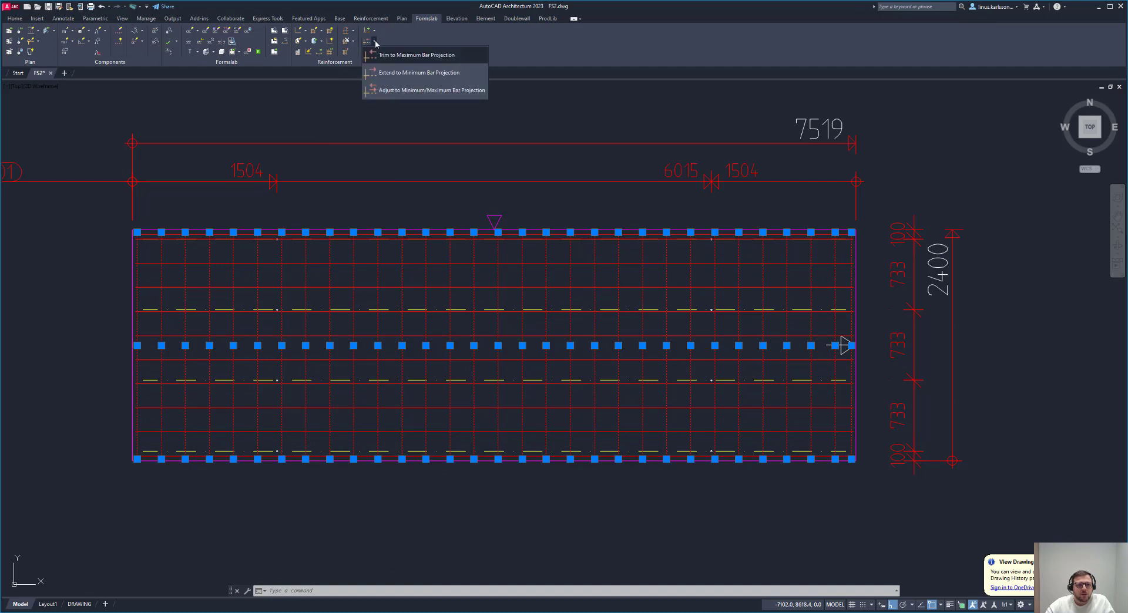
click(409, 56)
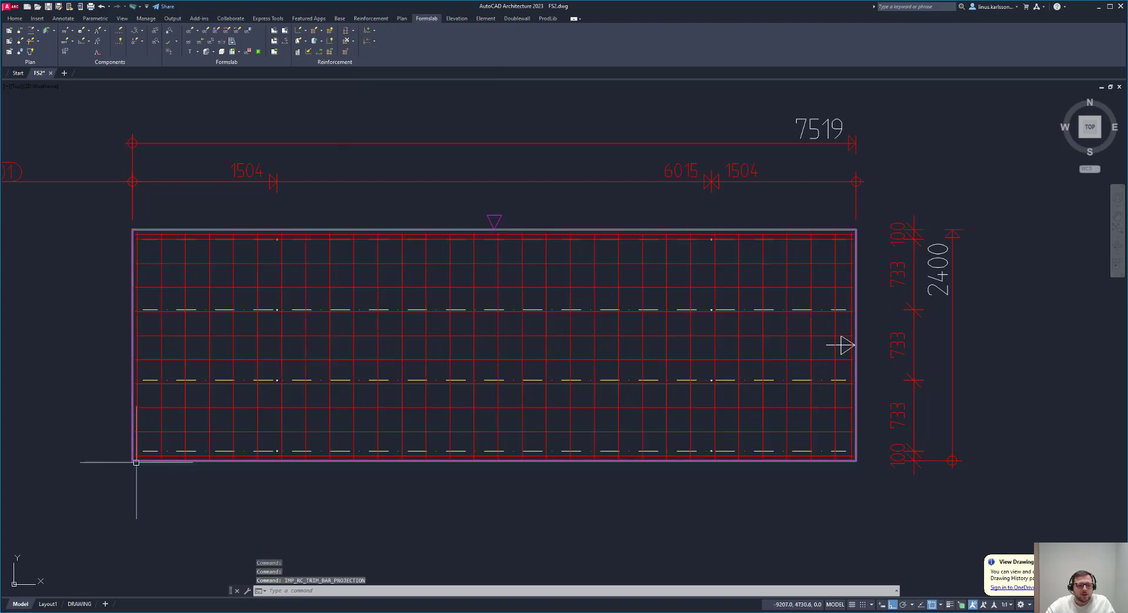
Measure with DIST the trimmed bar projection at the slab's bottom-left corner, showing Delta Y -32.0
scroll(136, 463, up, 10)
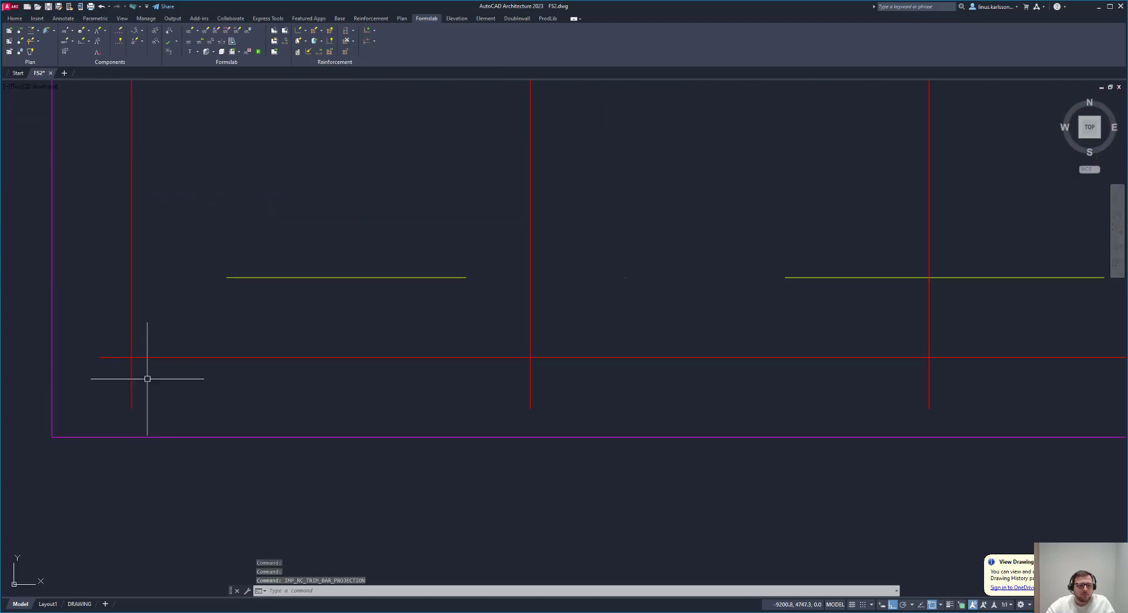
text(d)
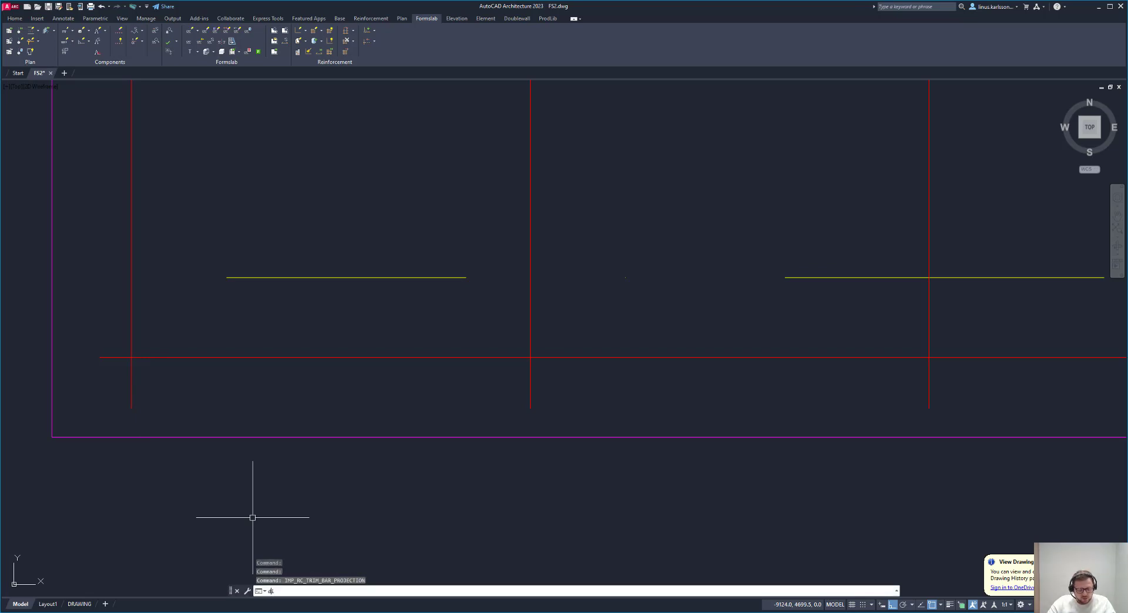
text(ist)
key(Return)
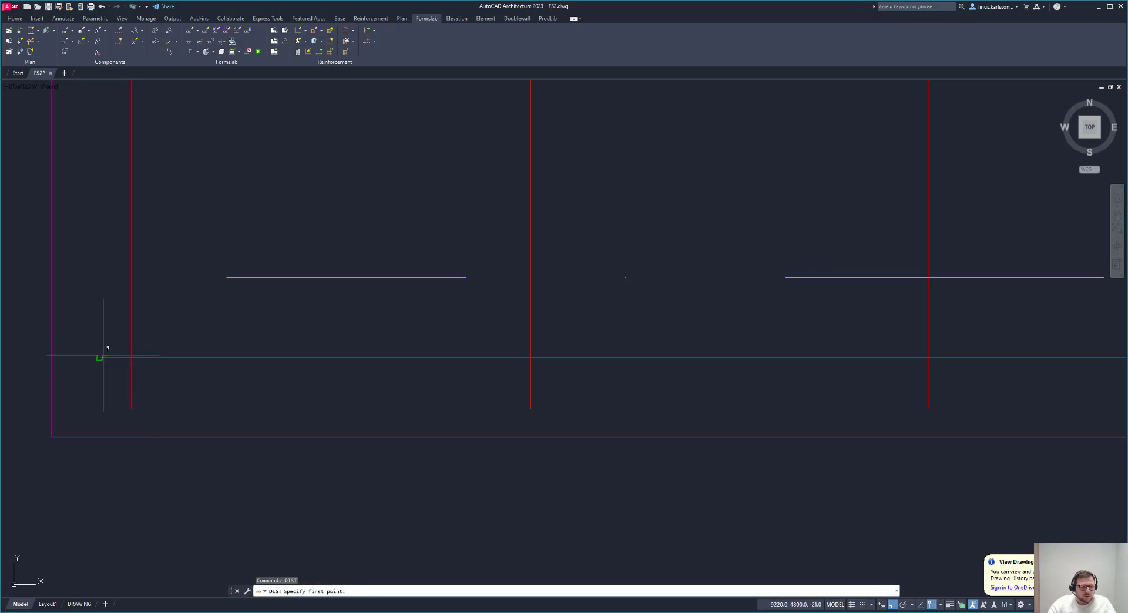
click(100, 358)
click(131, 409)
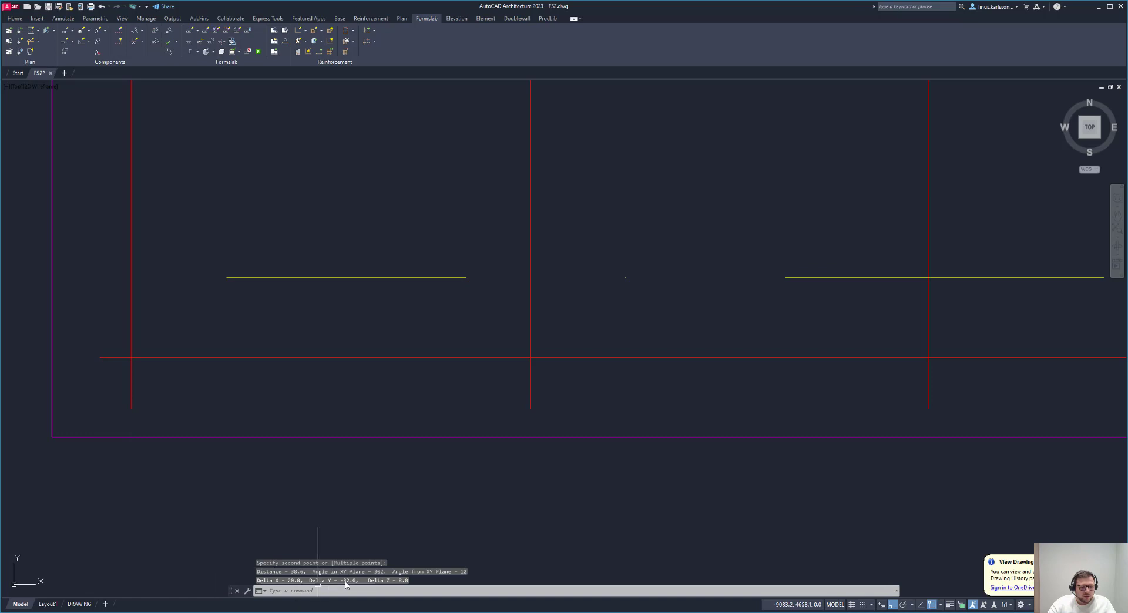
scroll(299, 504, down, 5)
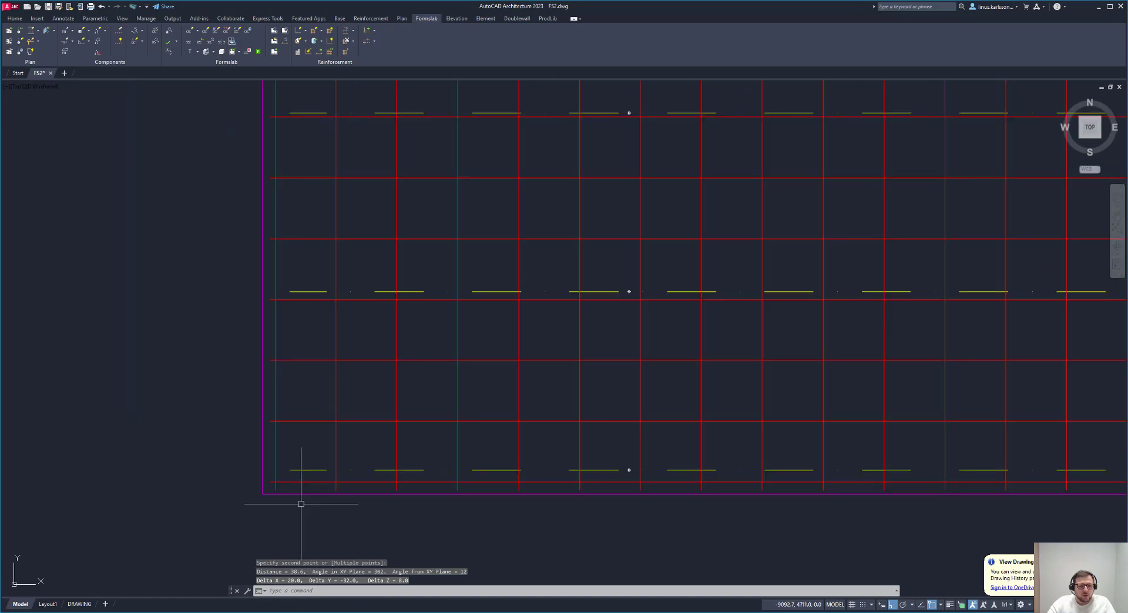
scroll(128, 439, down, 2)
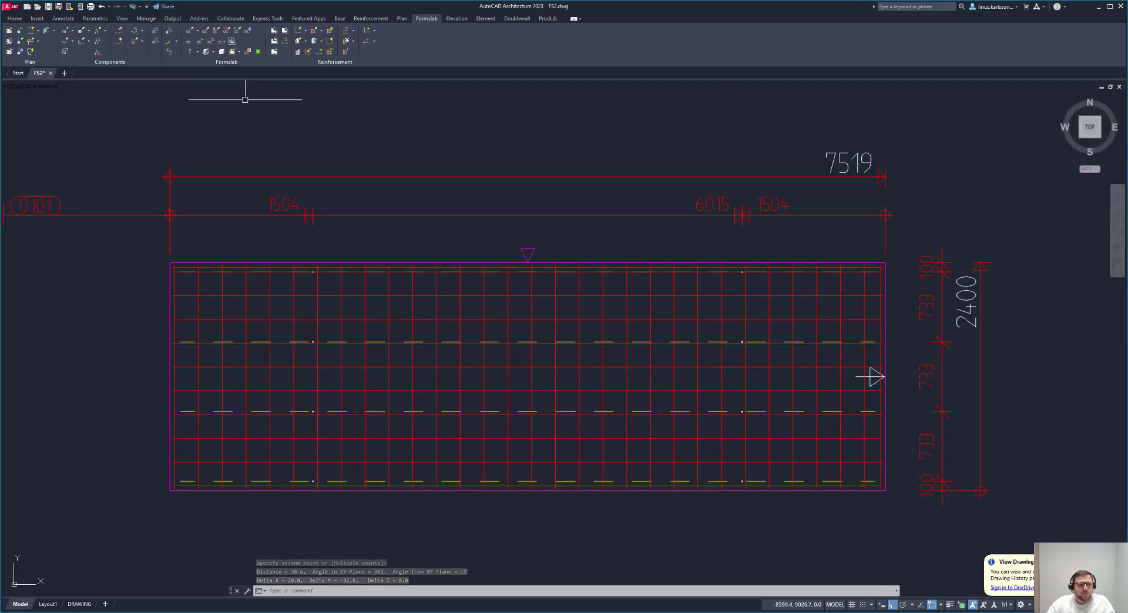
Rerun the Form Slab producibility check and view errors for the 11 failing horizontal bars
click(238, 52)
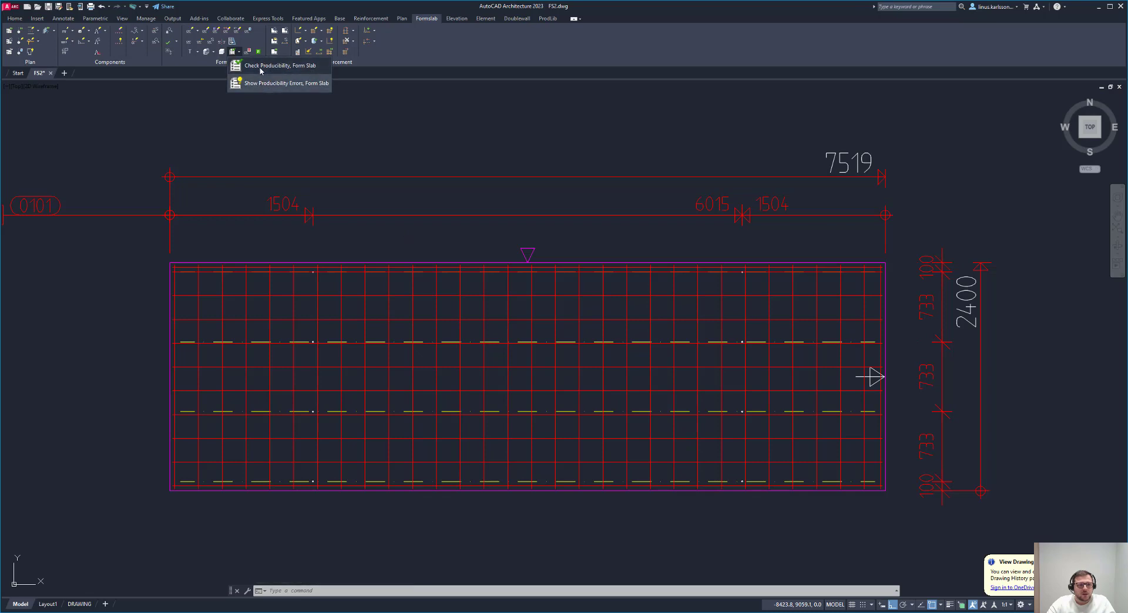
click(605, 392)
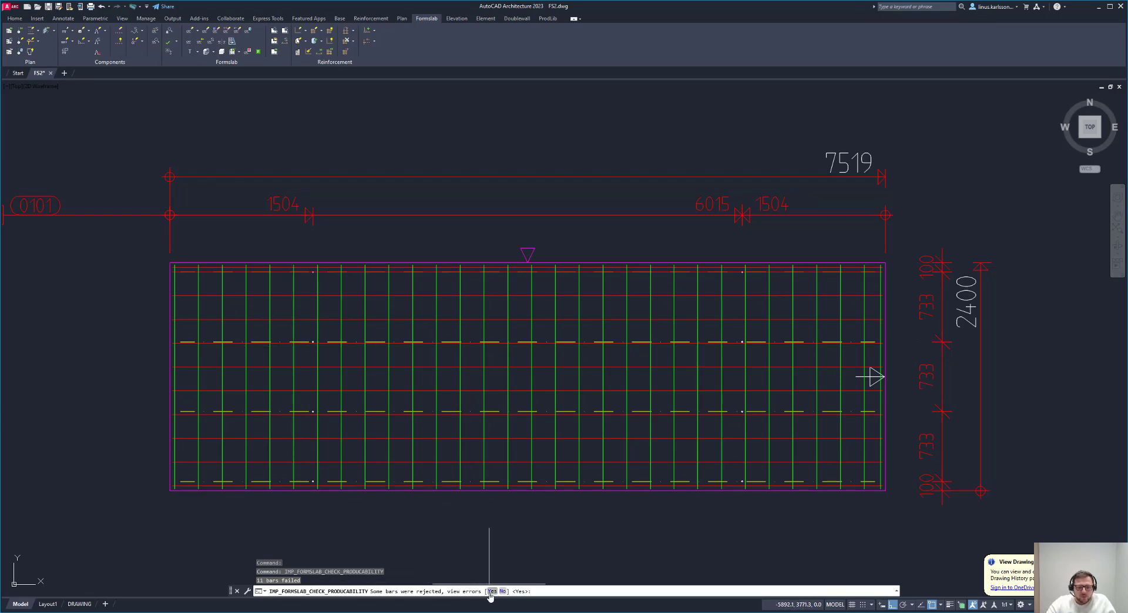
text(Y)
key(Return)
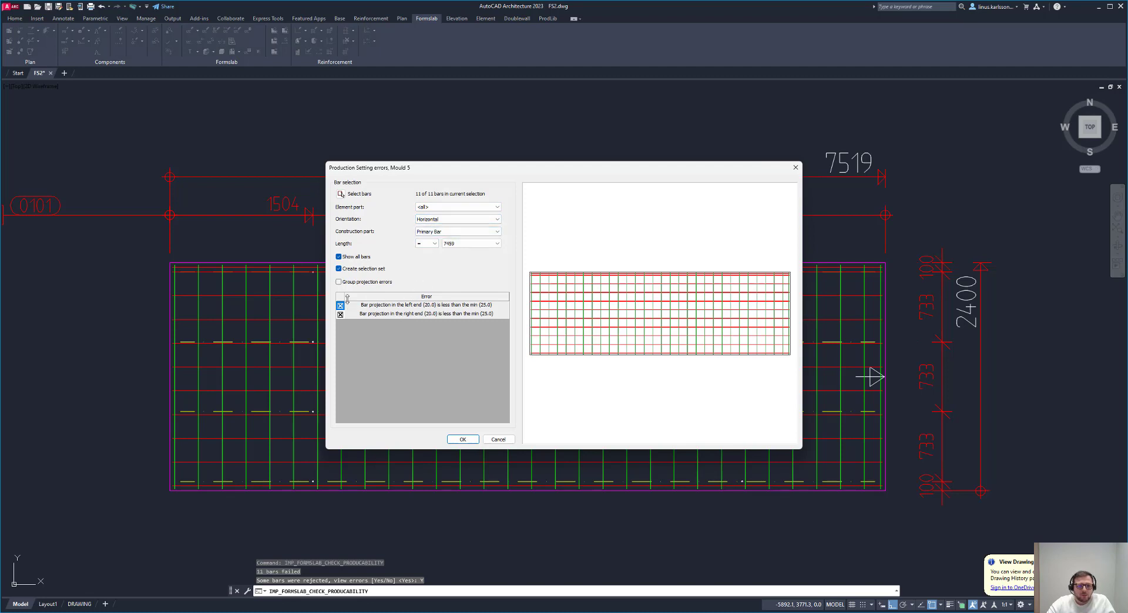
Extend the failing horizontal bars to Minimum Bar Projection with side set to All
click(462, 439)
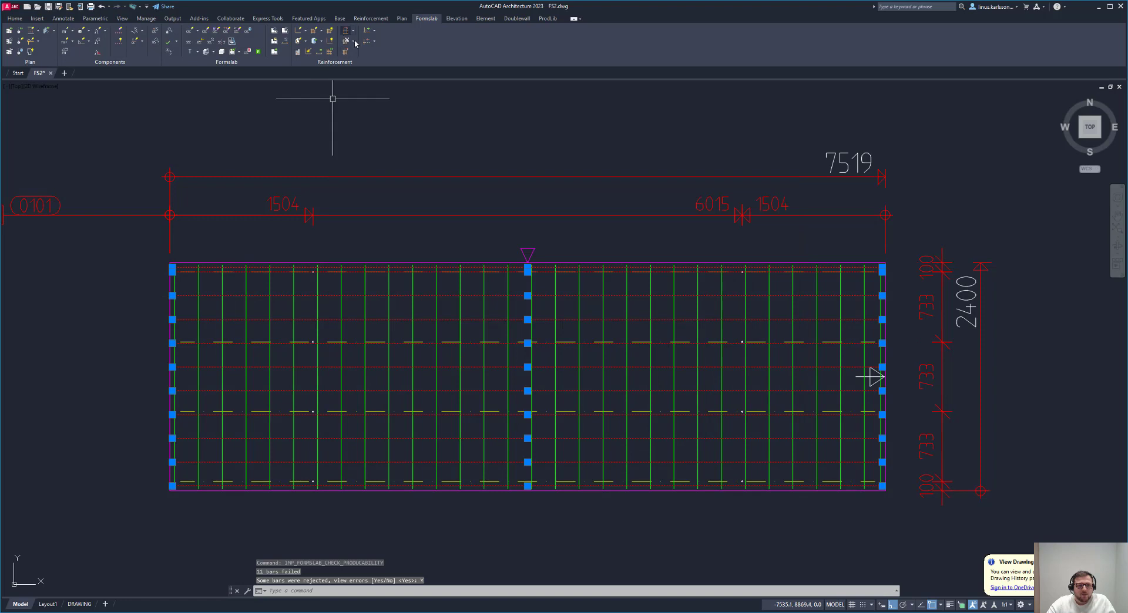
click(374, 41)
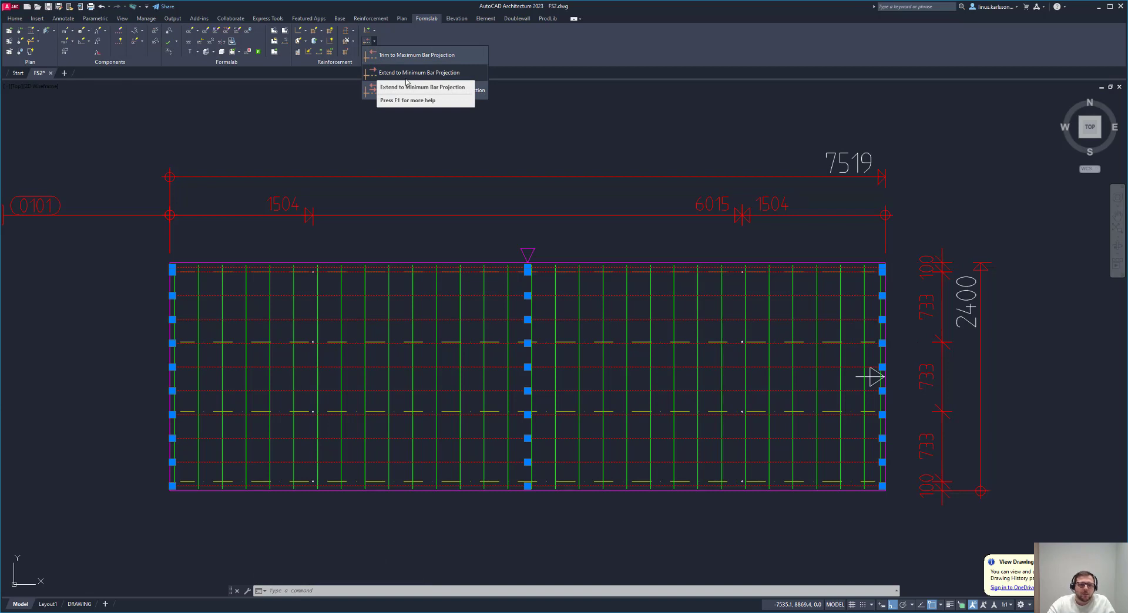
click(407, 75)
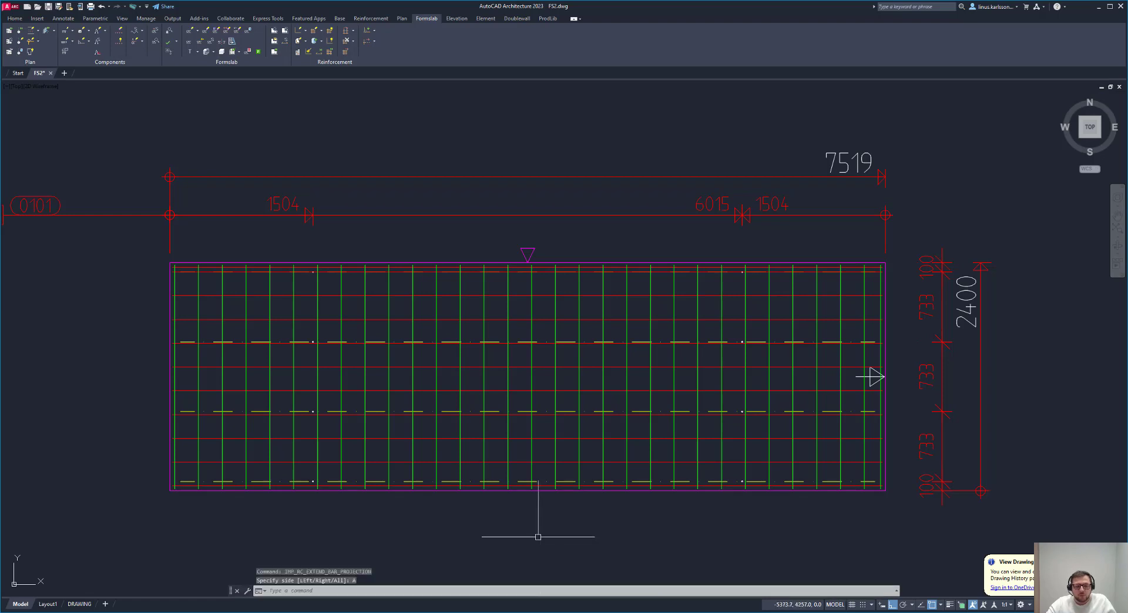
click(440, 591)
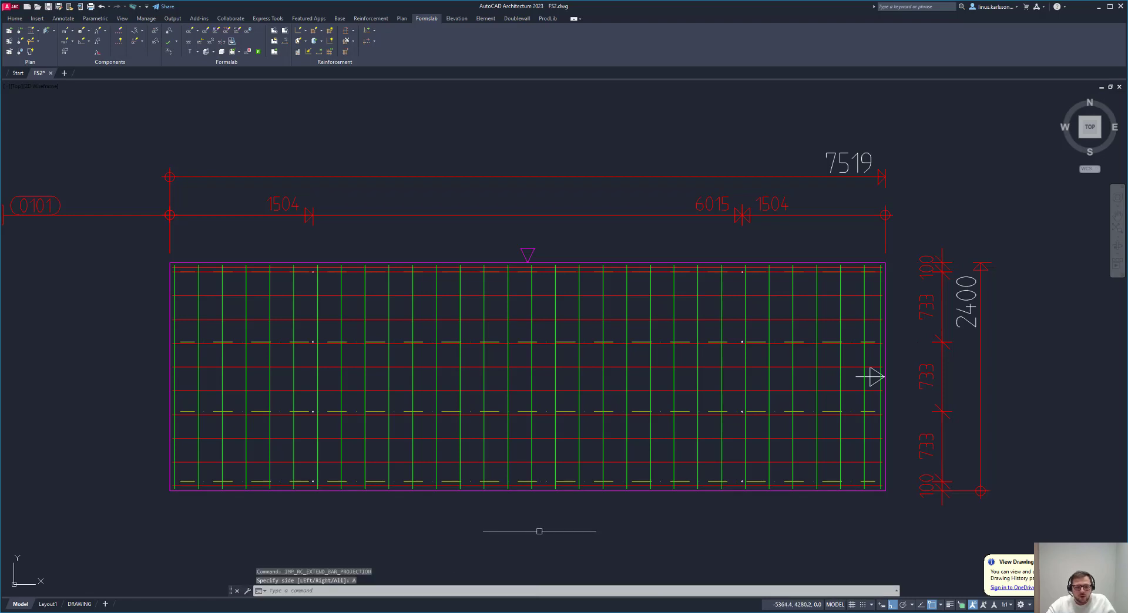
Open the Formslab producibility check options to rerun the Form Slab check
click(237, 52)
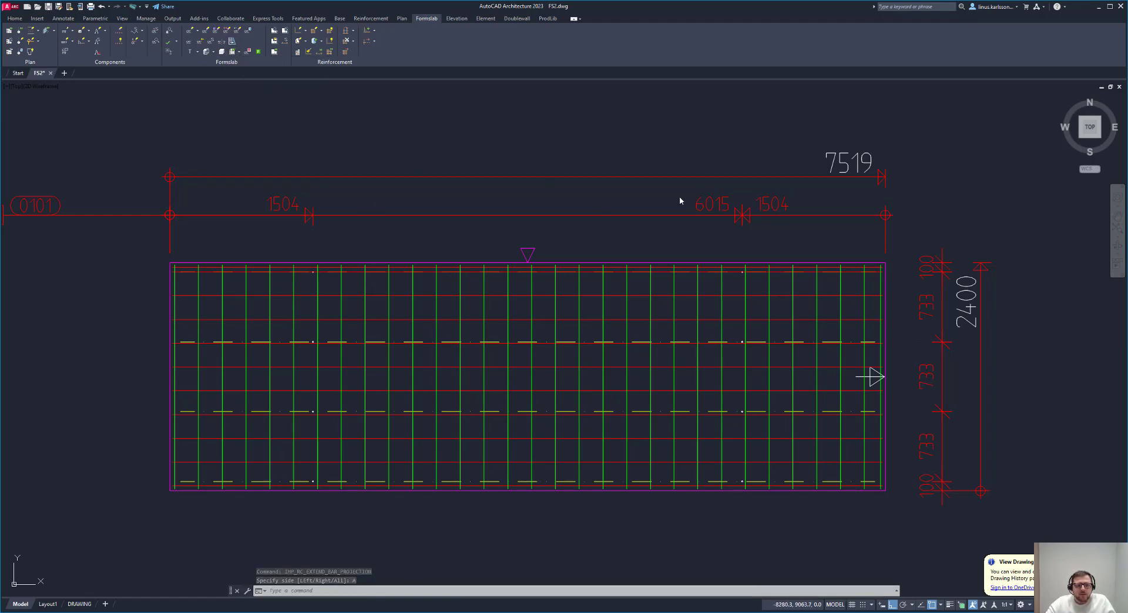